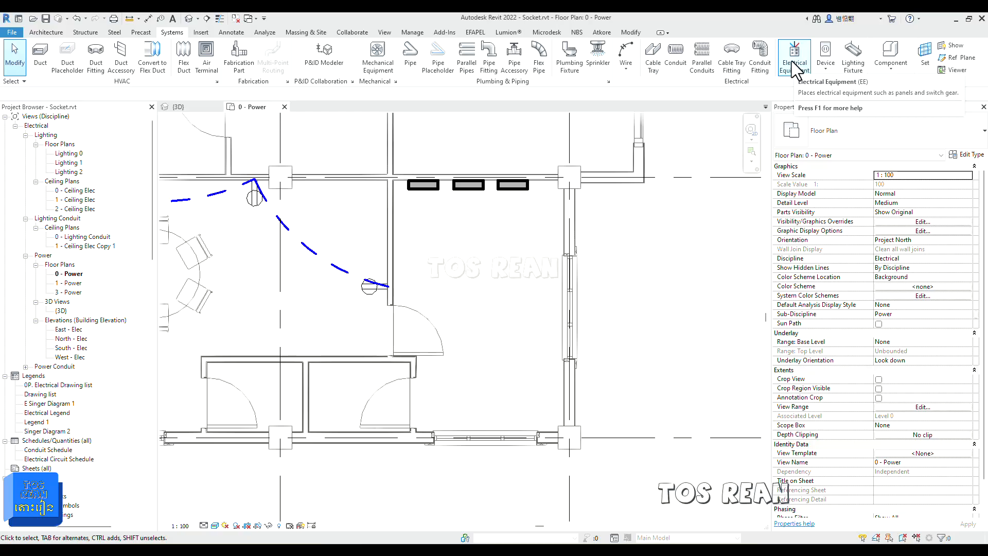
- Place an M_Lighting and Appliance Panelboard - 380/220 Way, 63 A, on the EX Wall 200 exterior wall below the corner column
click(792, 59)
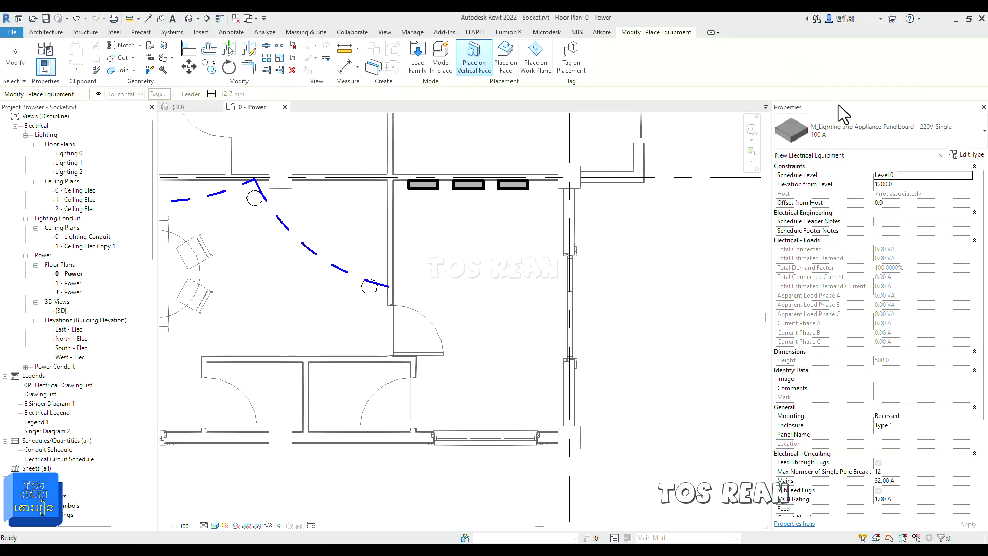
click(977, 133)
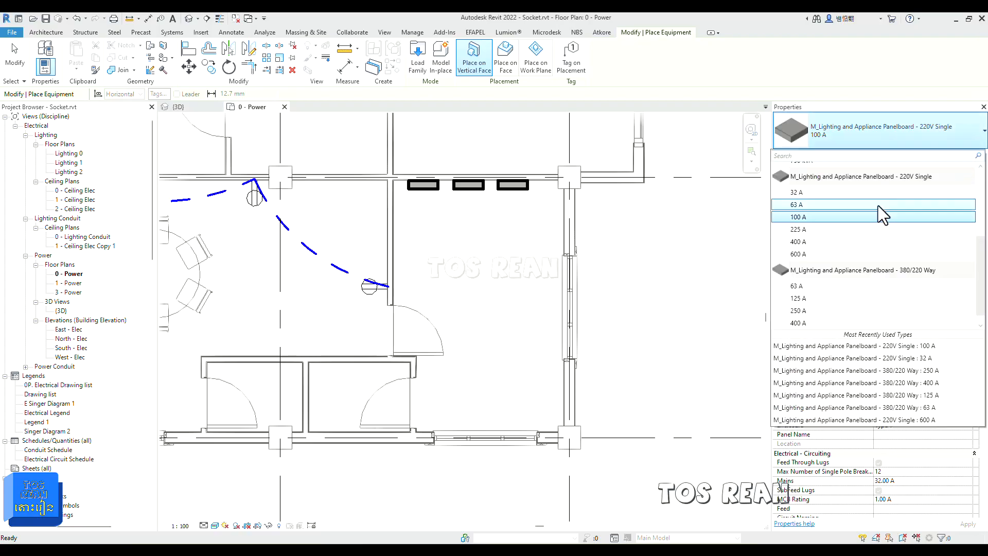
mouse_move(867, 269)
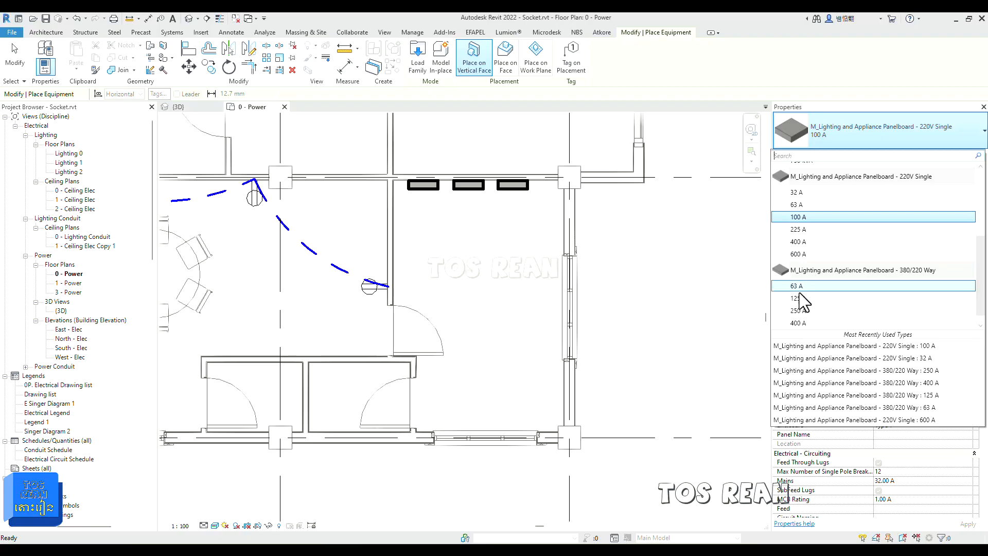
click(828, 287)
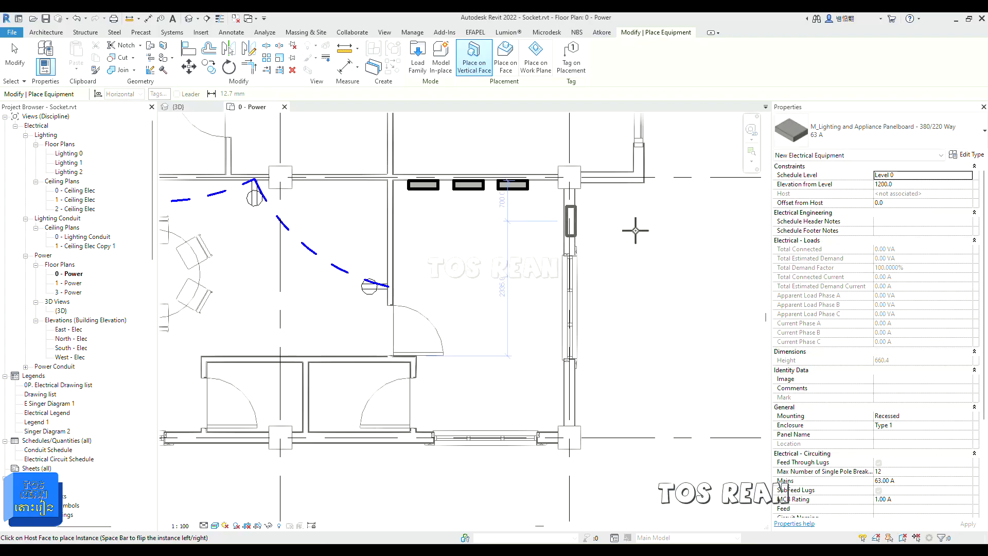
scroll(571, 223, up, 4)
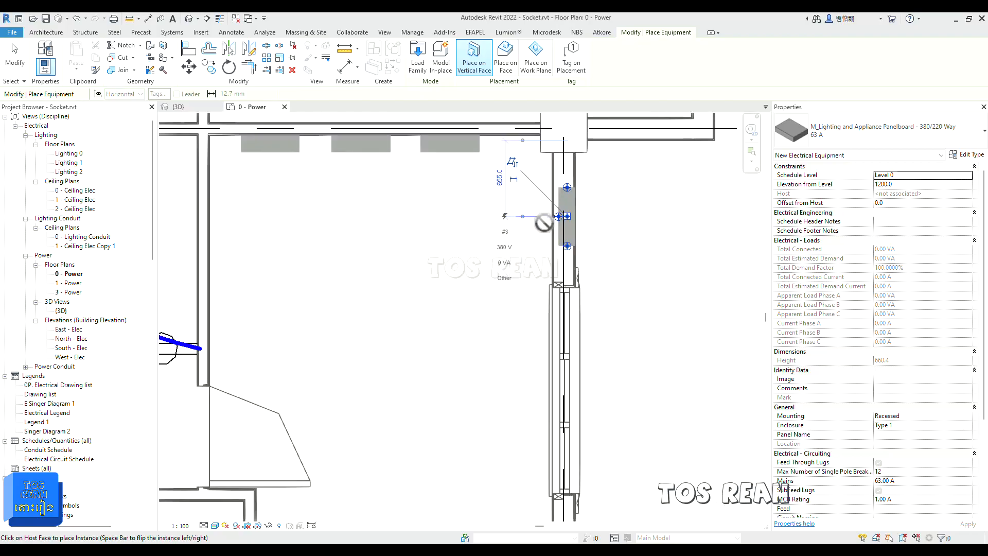
scroll(576, 219, up, 3)
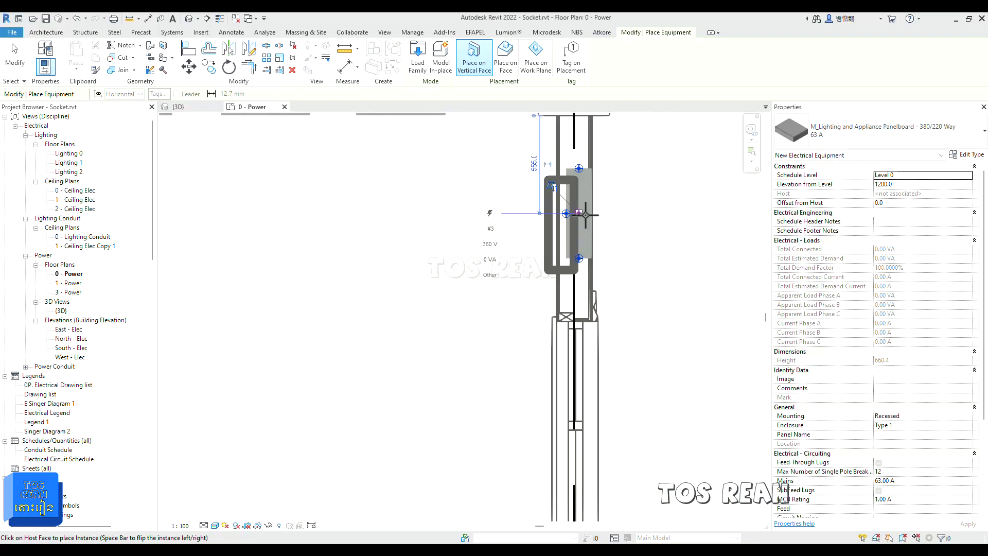
click(586, 215)
key(Escape)
key(Escape)
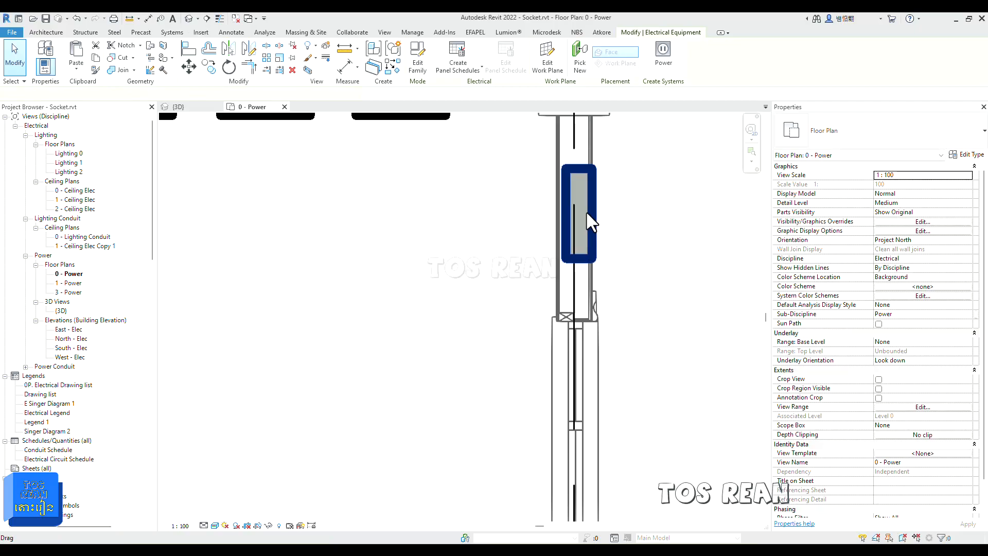
- Move the new panelboard horizontally out of the exterior wall onto its room-side face, at an offset from host of -200
click(589, 219)
drag(573, 211, 540, 213)
click(664, 225)
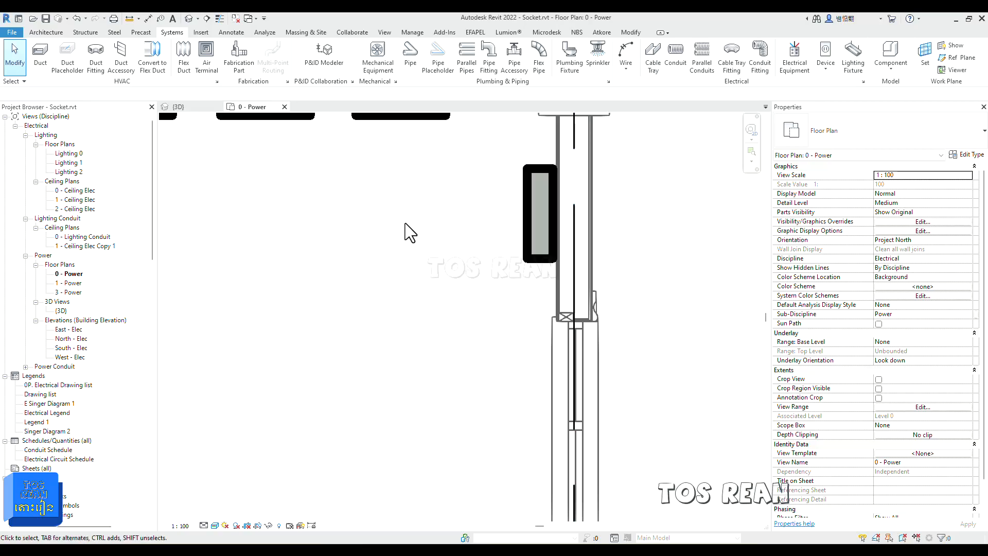
middle_drag(446, 289, 435, 418)
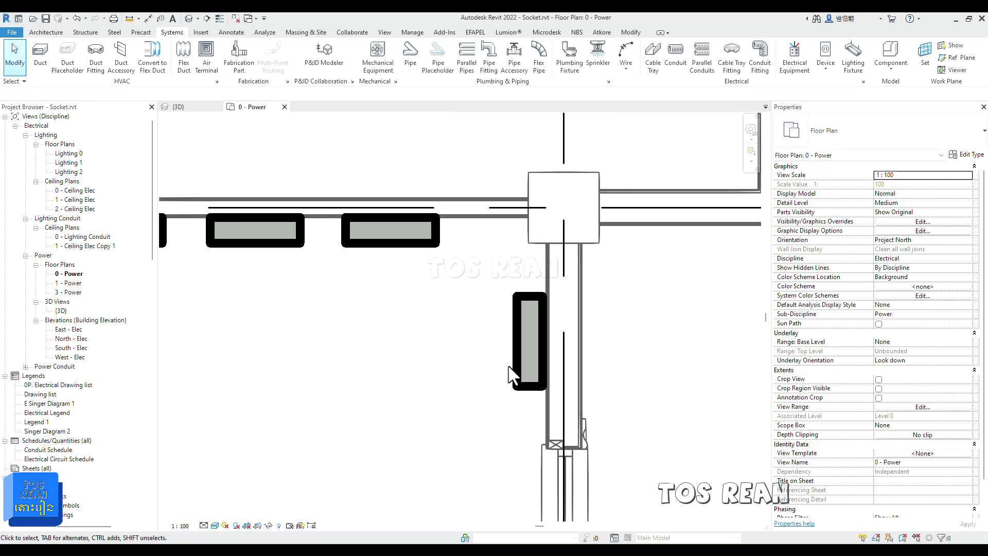
click(529, 343)
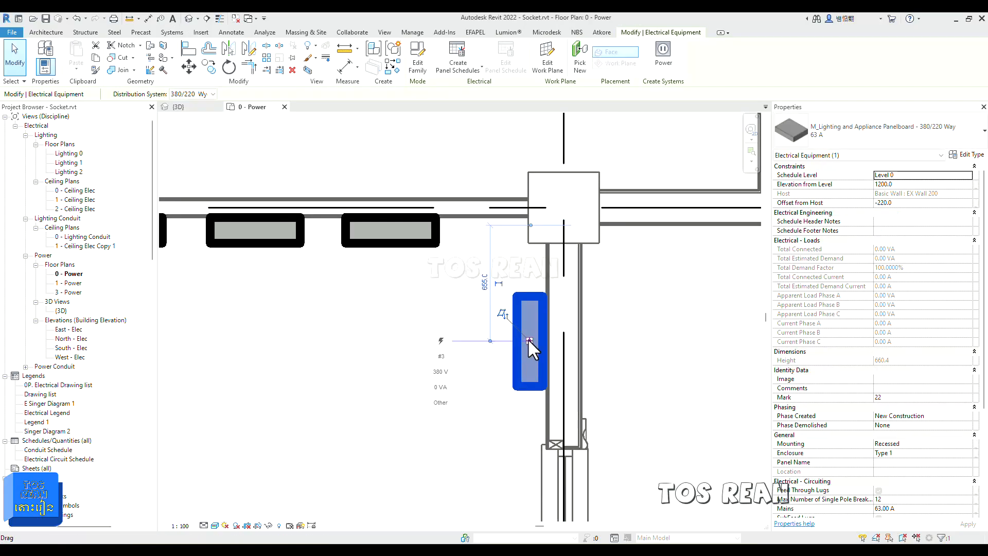
drag(529, 338, 533, 341)
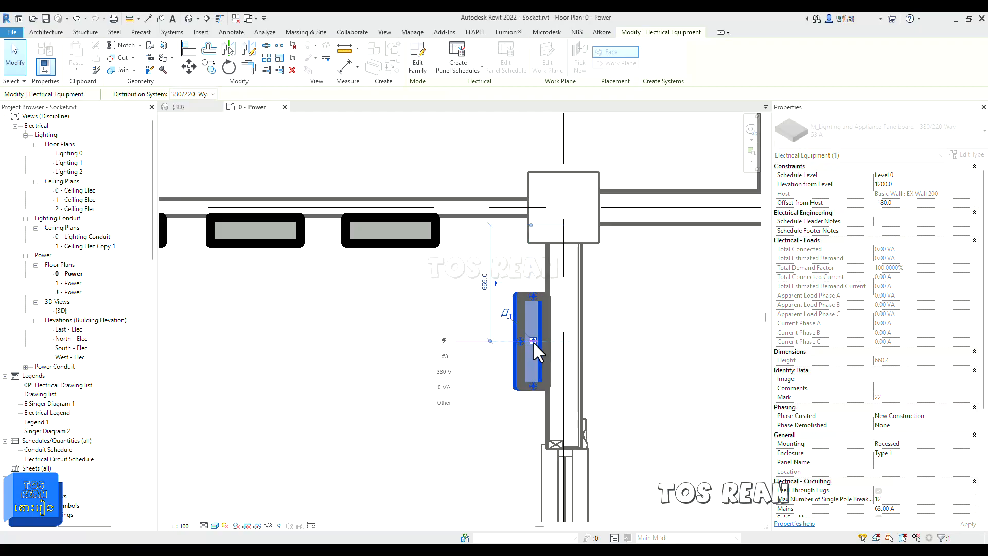
click(672, 335)
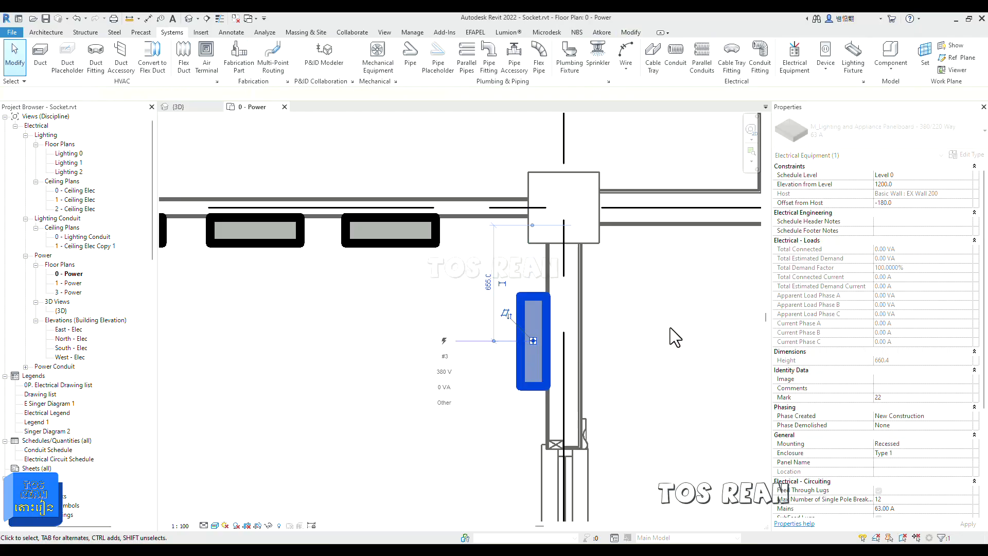
click(524, 389)
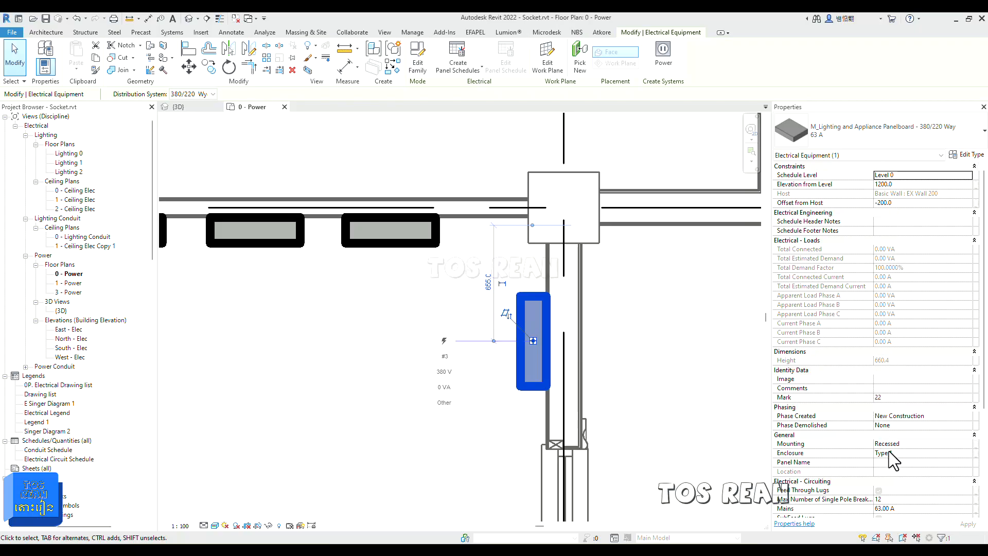
- Set the exterior-wall panelboard's panel name to SDB-GF
click(904, 462)
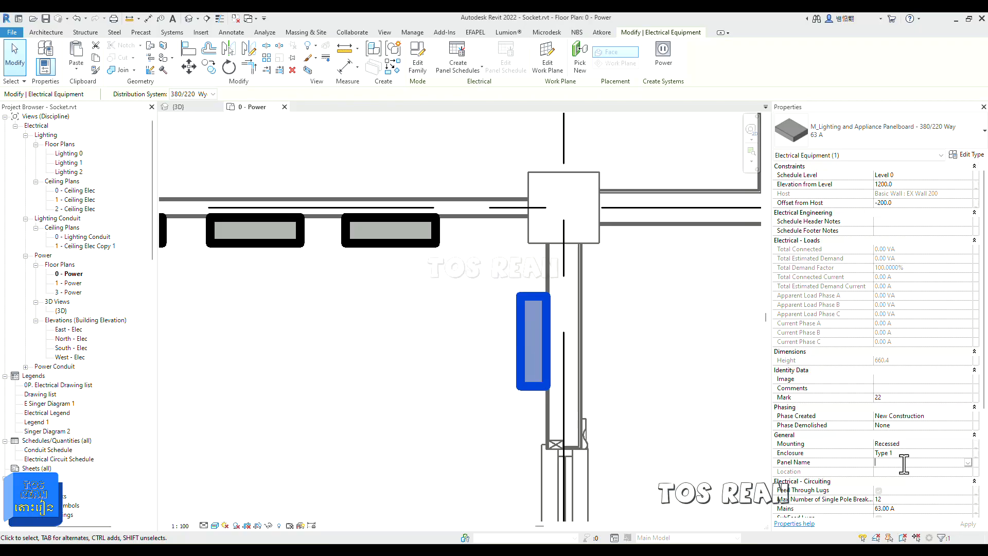
text(SDB-GF)
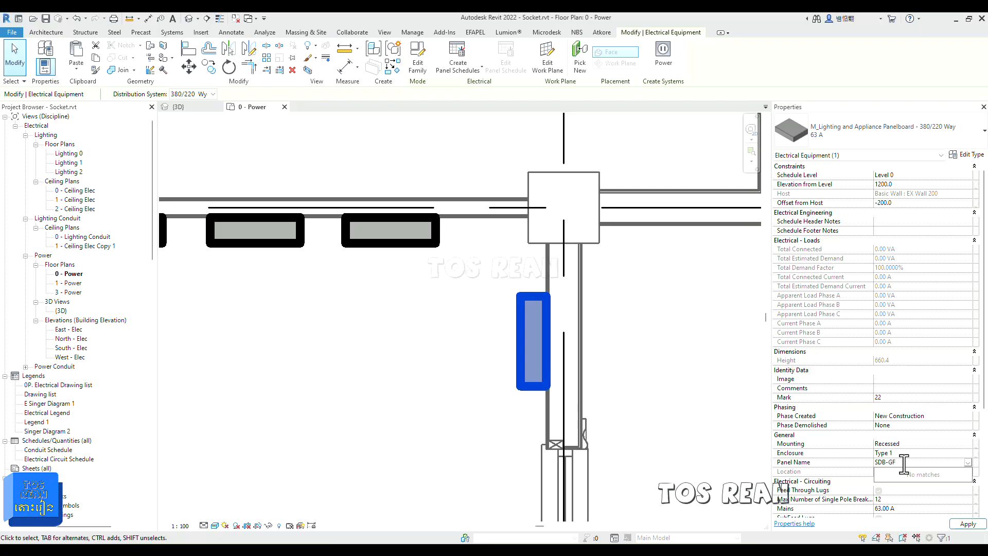
click(965, 526)
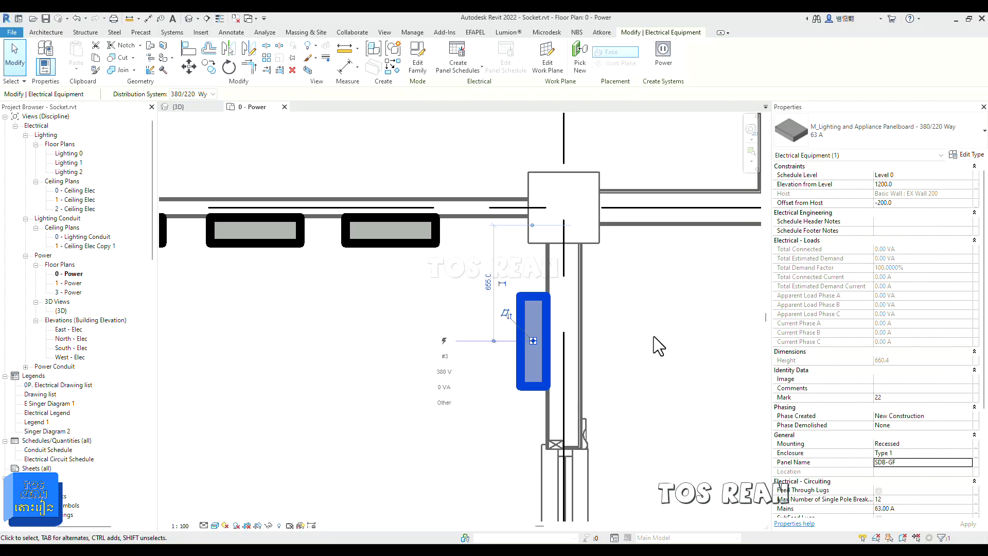
key(Escape)
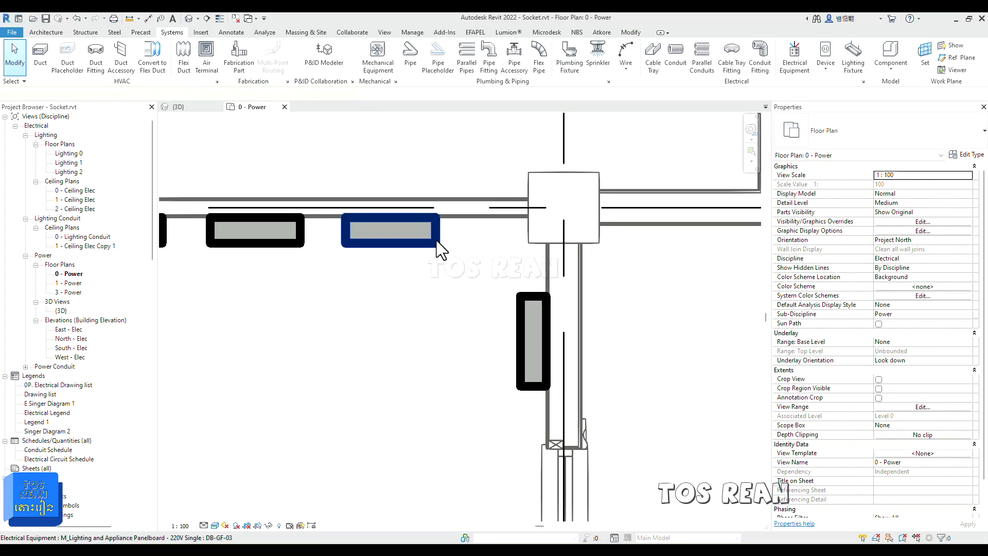
- Set the SDB-GF panelboard's offset from host to 0
click(437, 241)
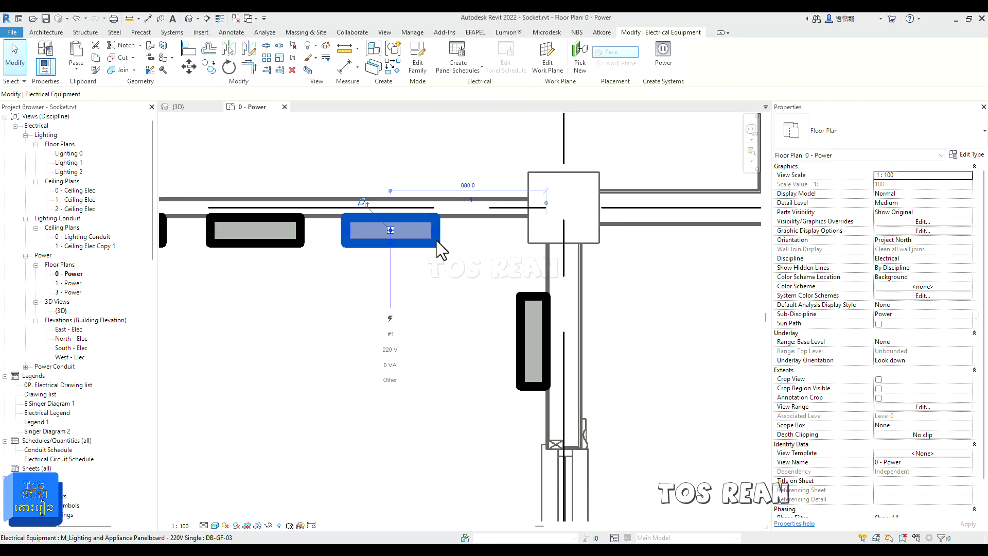
click(517, 315)
click(916, 202)
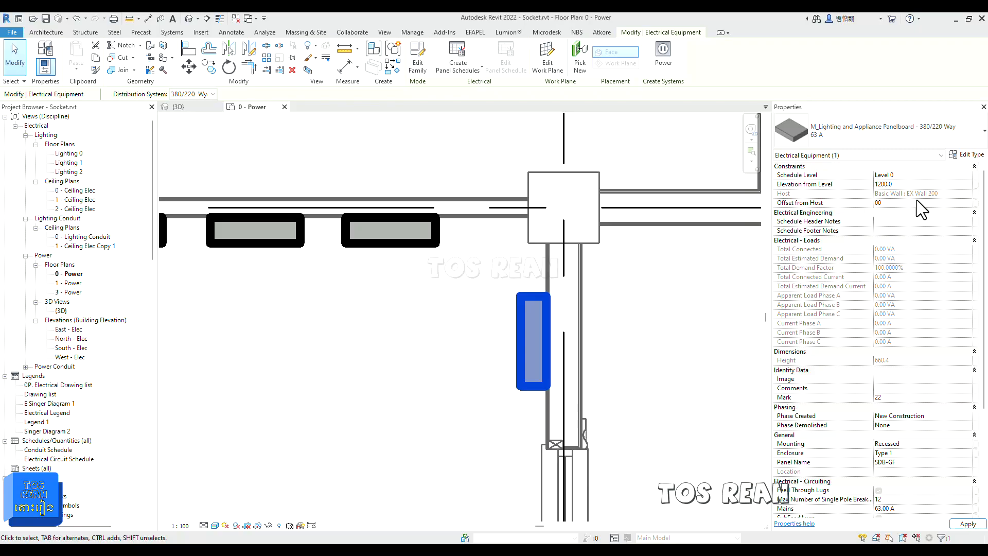
key(Return)
click(640, 315)
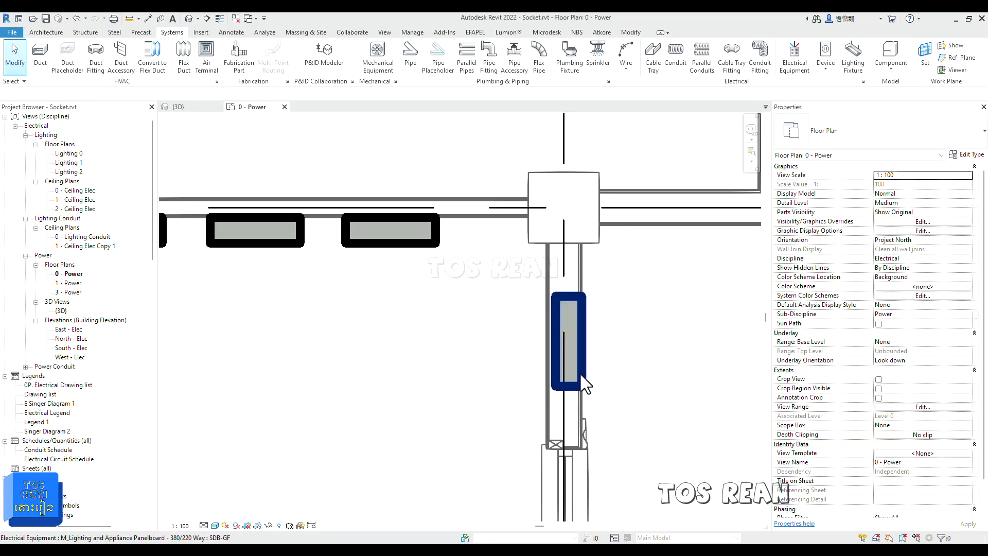
- Move the SDB-GF panelboard back onto the room-side face of the exterior wall, at an offset from host of -200
click(567, 335)
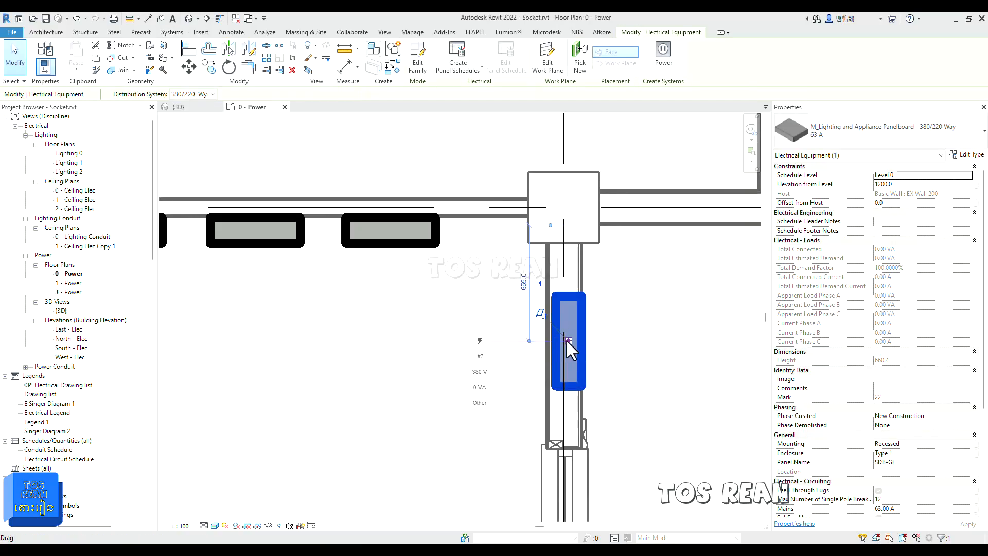
drag(569, 338, 534, 341)
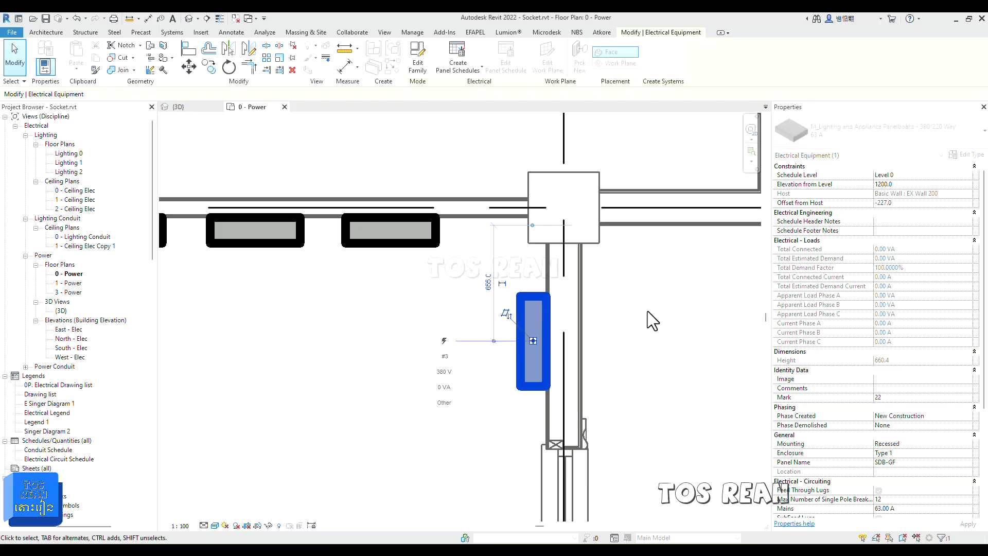
click(655, 316)
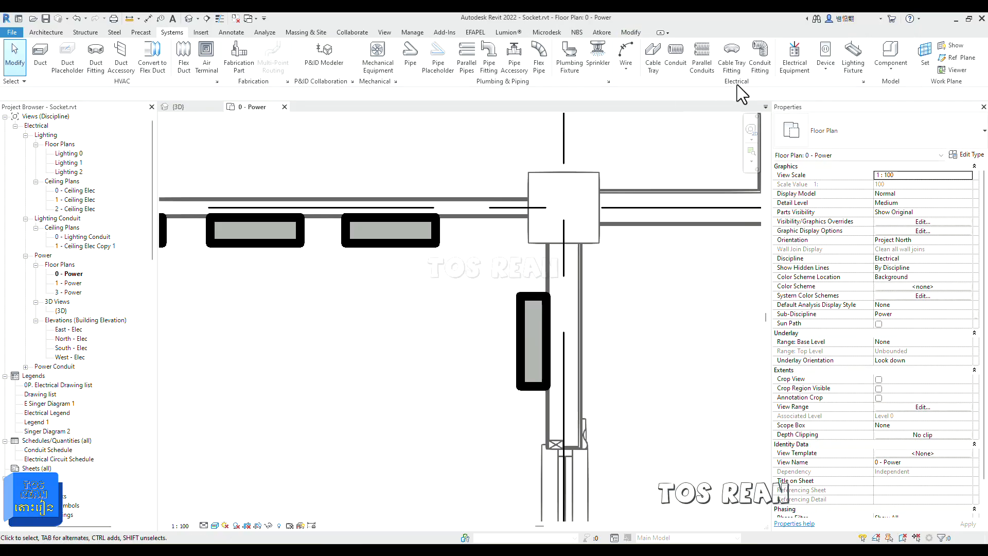
- Place another 380/220 Way 63 A panelboard on the interior wall above the door, about 1200 mm from the upper wall
click(794, 54)
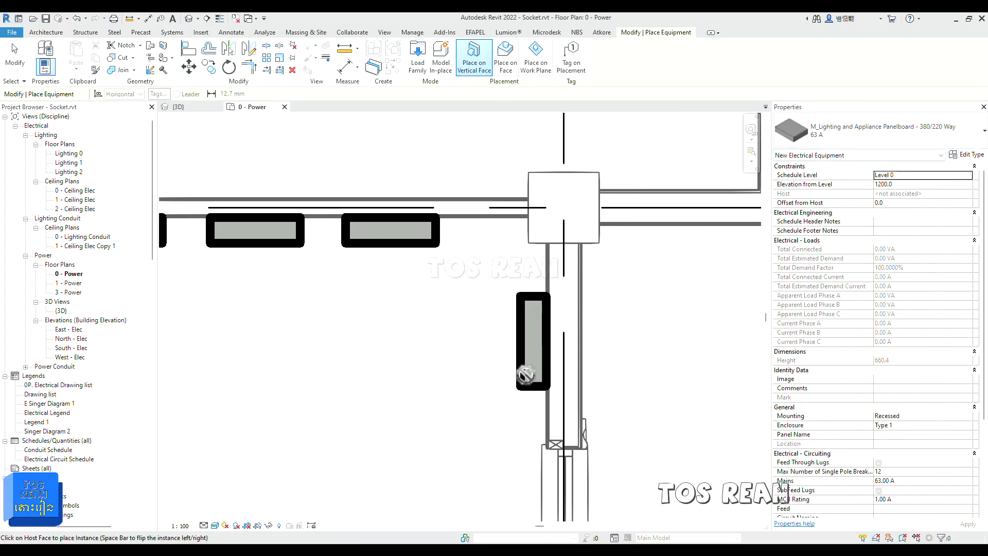
middle_drag(507, 330, 554, 208)
scroll(553, 207, down, 2)
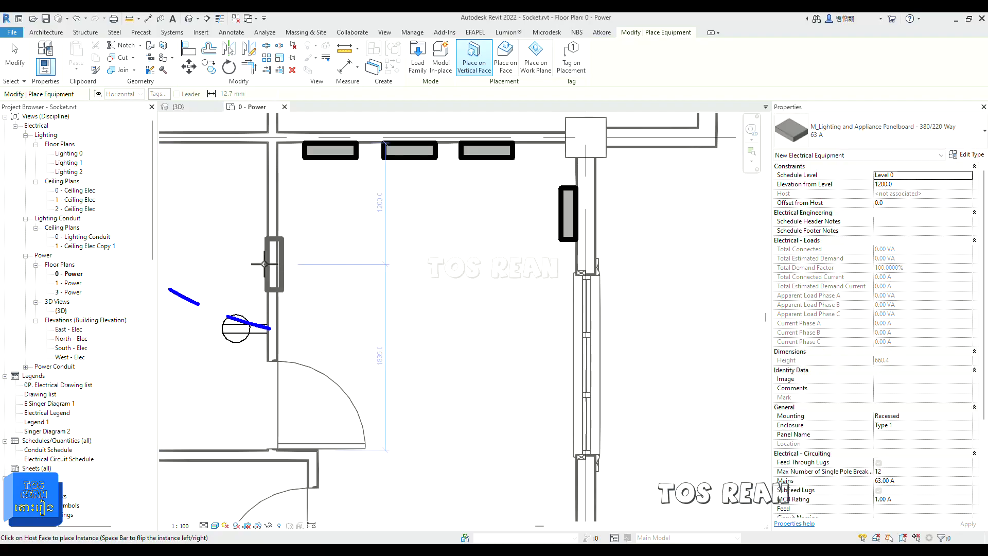
click(274, 267)
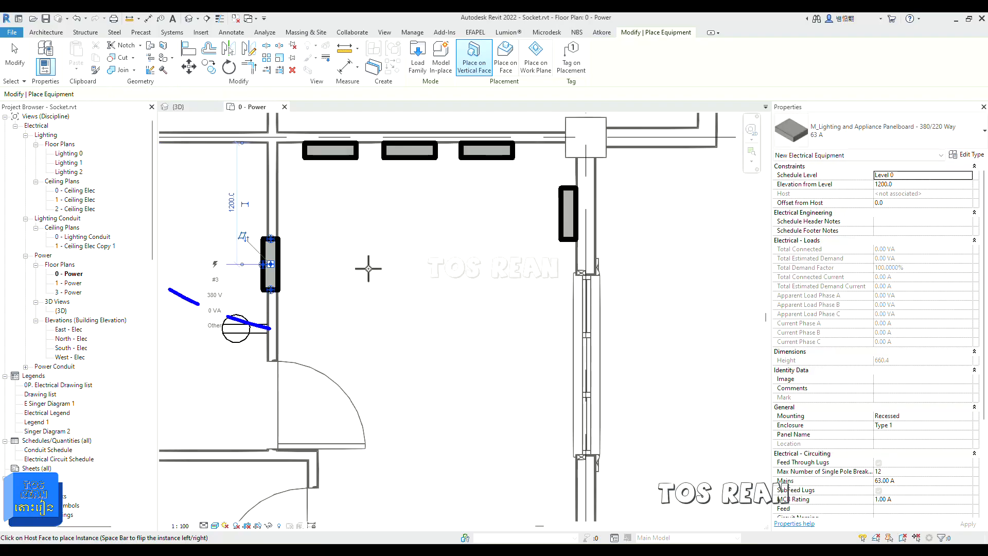
key(Escape)
key(Escape)
- Flip the work plane of the interior-wall panelboard so it sits on the other face of the wall, inside the room
click(262, 263)
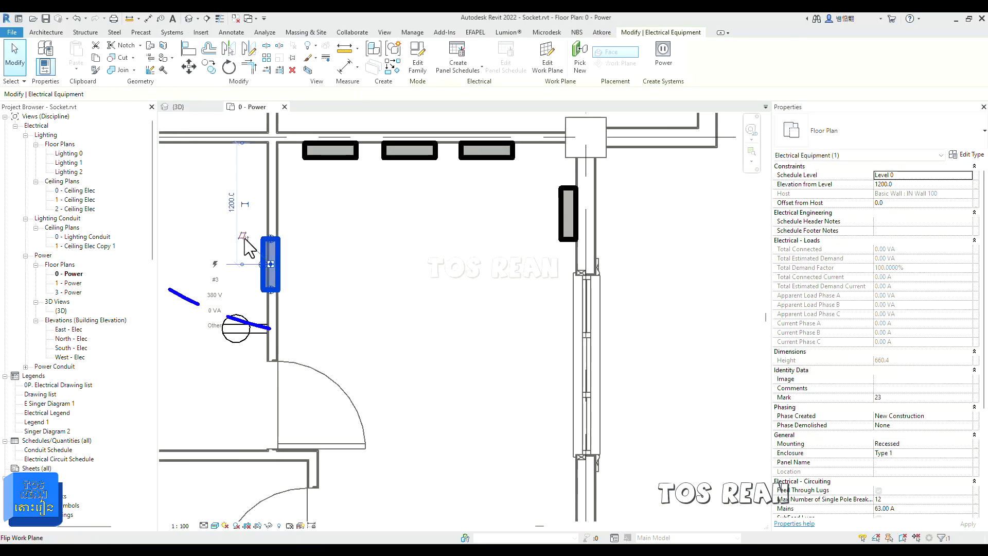
click(246, 239)
key(Escape)
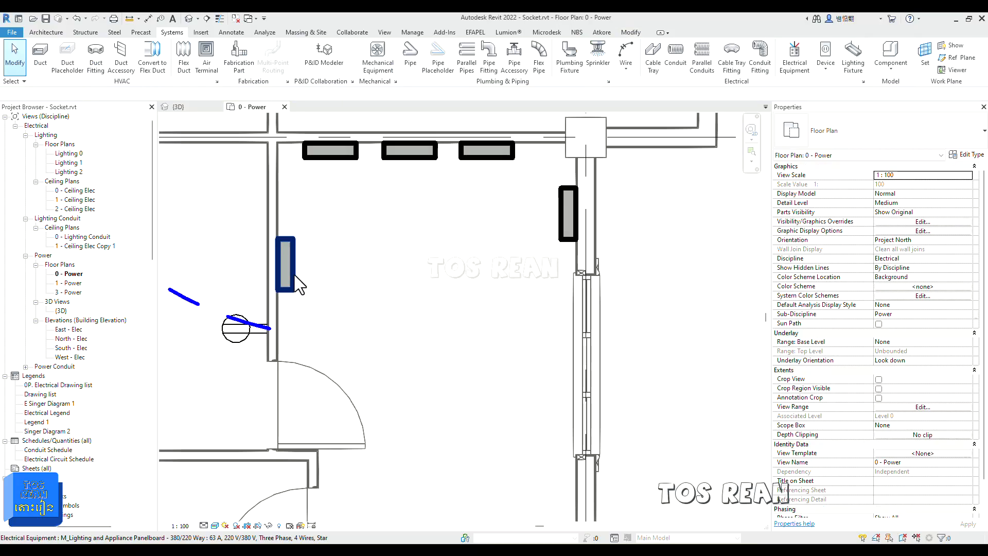
- Compare the offset from host of both 63 A panelboards and delete SDB-GF from the exterior wall
click(294, 275)
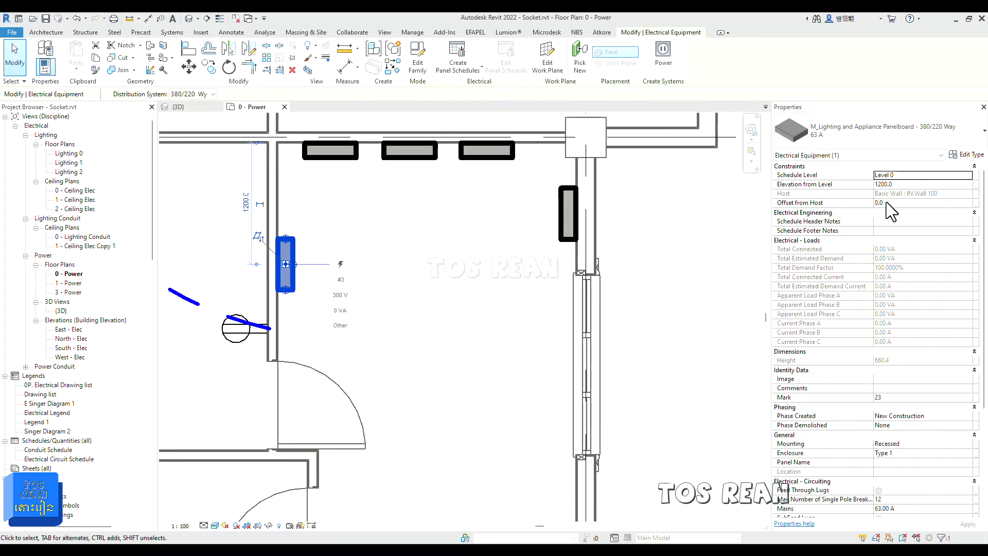
click(569, 221)
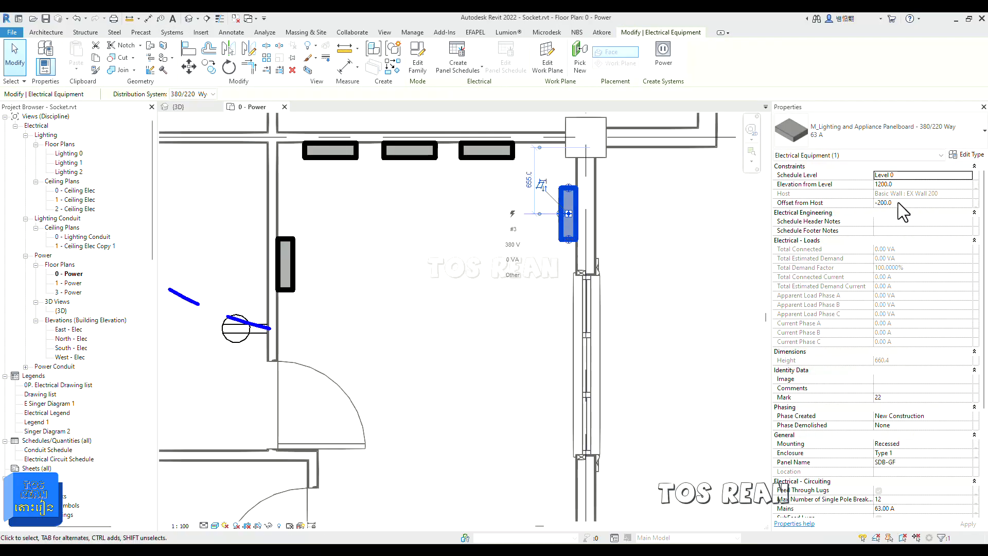
click(452, 309)
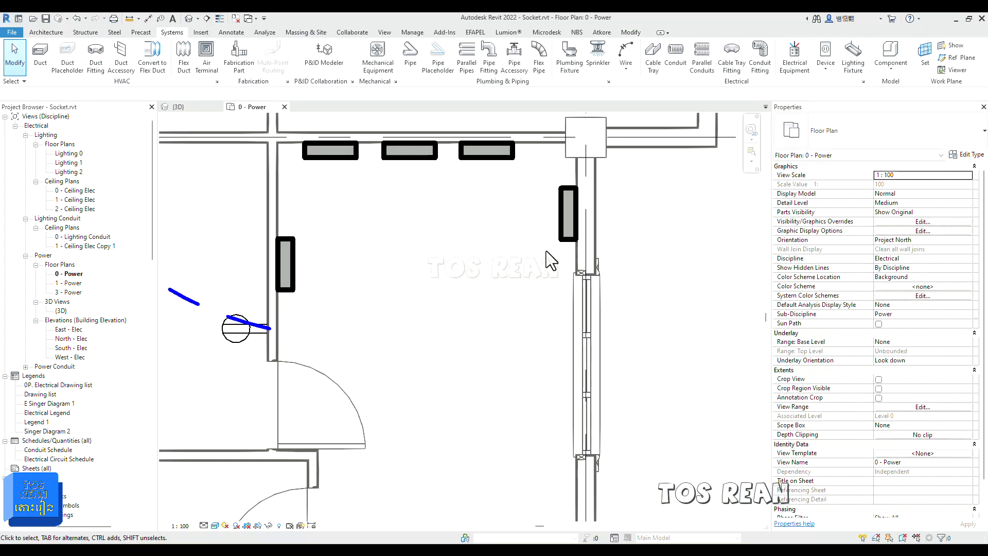
click(568, 221)
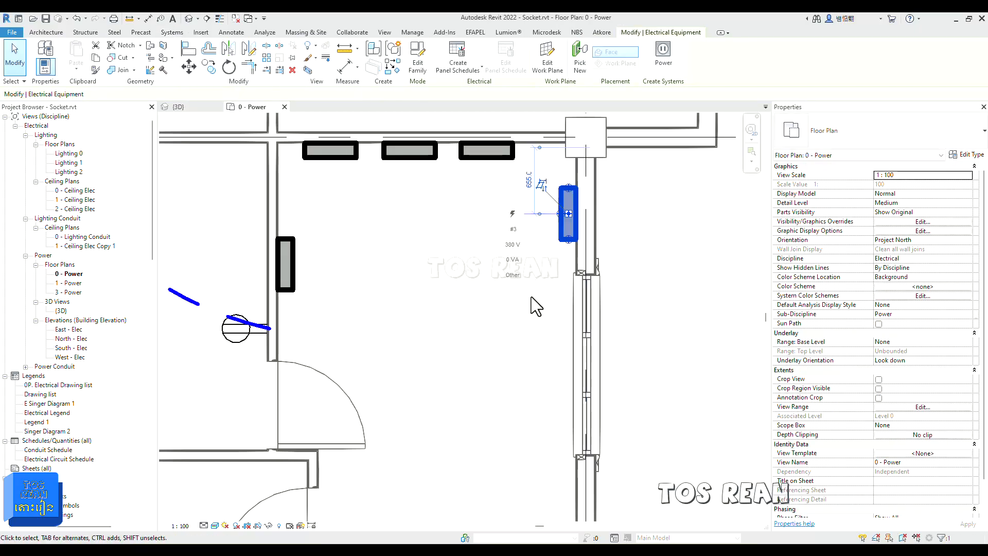
key(Delete)
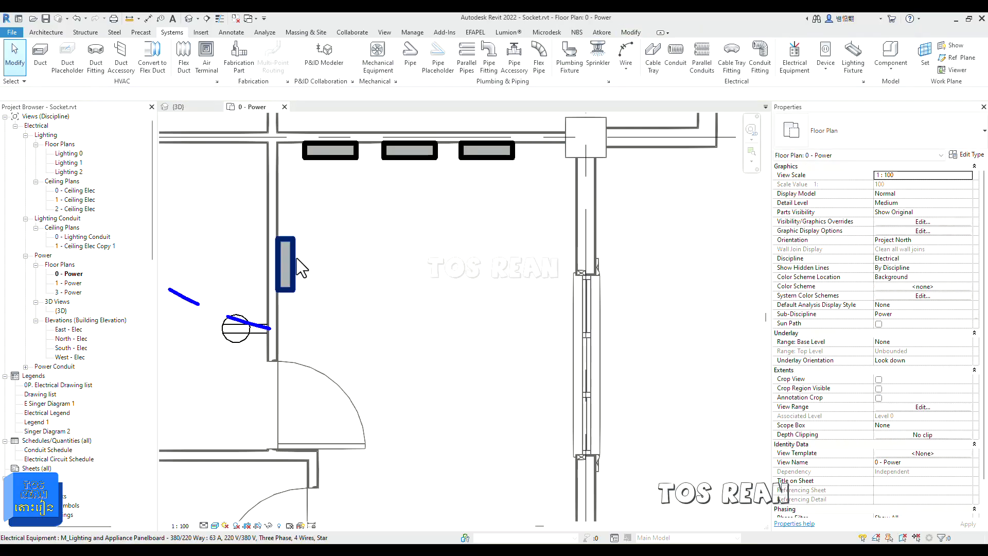
- Place another 380/220 Way 63 A panelboard on the exterior wall above the window, about 700 mm from the upper wall
click(297, 265)
click(511, 241)
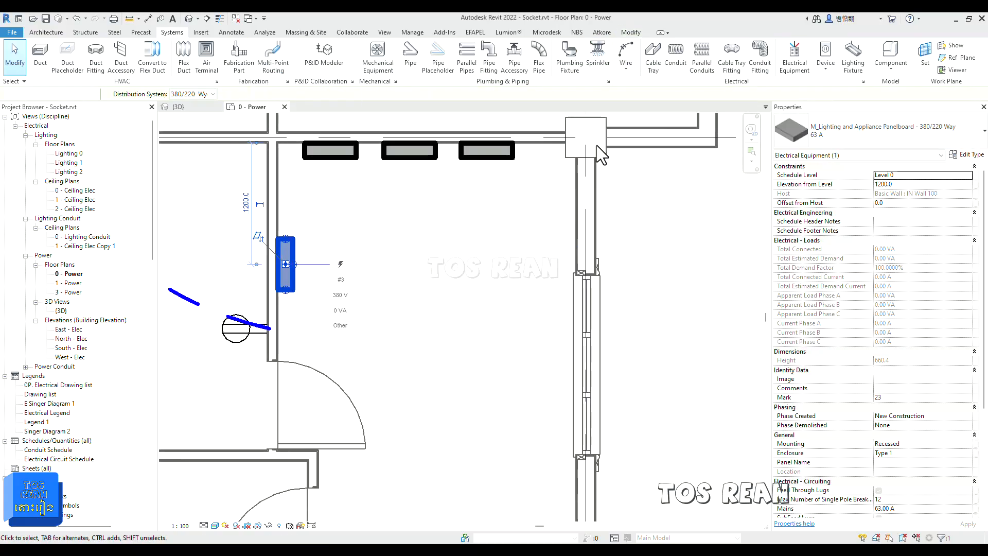
click(795, 52)
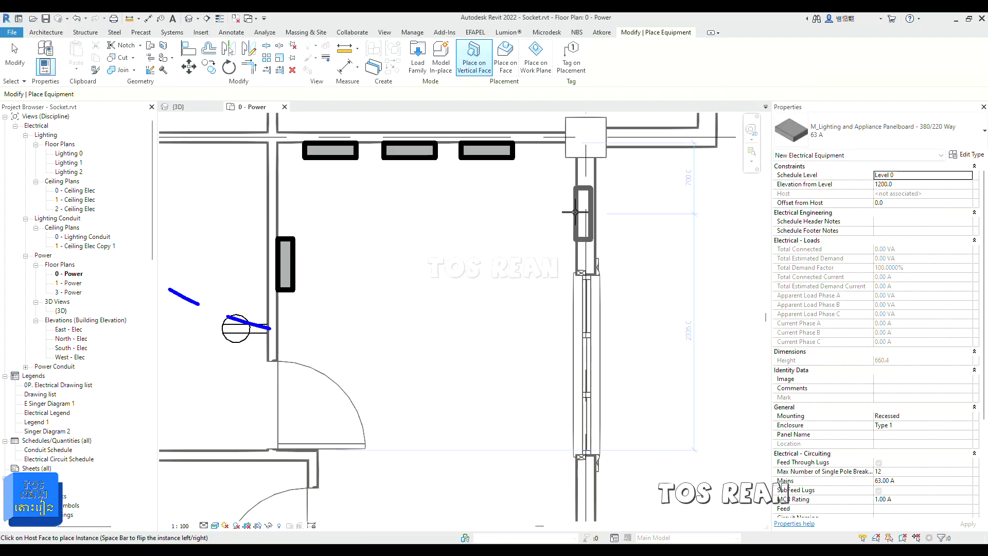
click(577, 212)
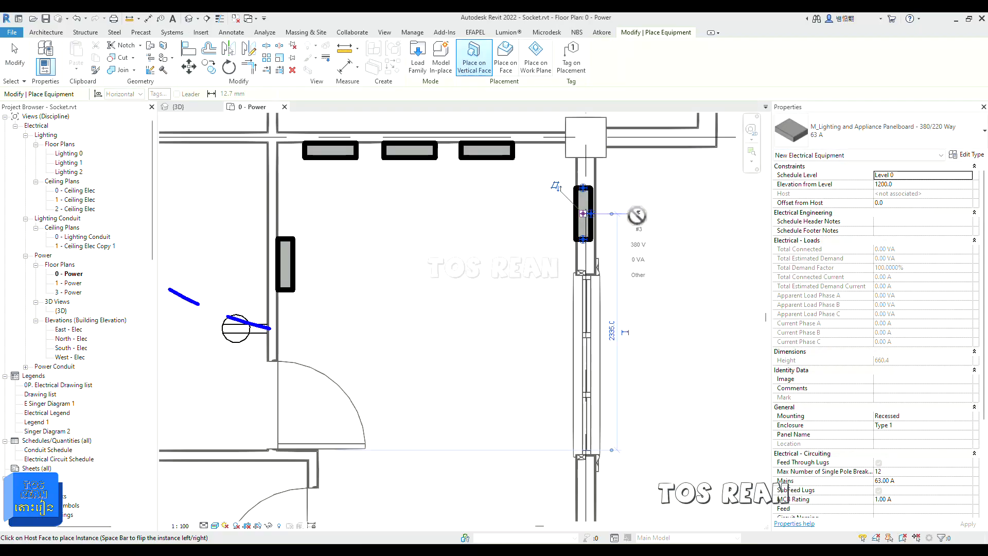
key(Escape)
key(Escape)
- Flip the work plane of the exterior-wall panelboard so it sits inside the room, and delete the panelboard on the interior wall
click(584, 198)
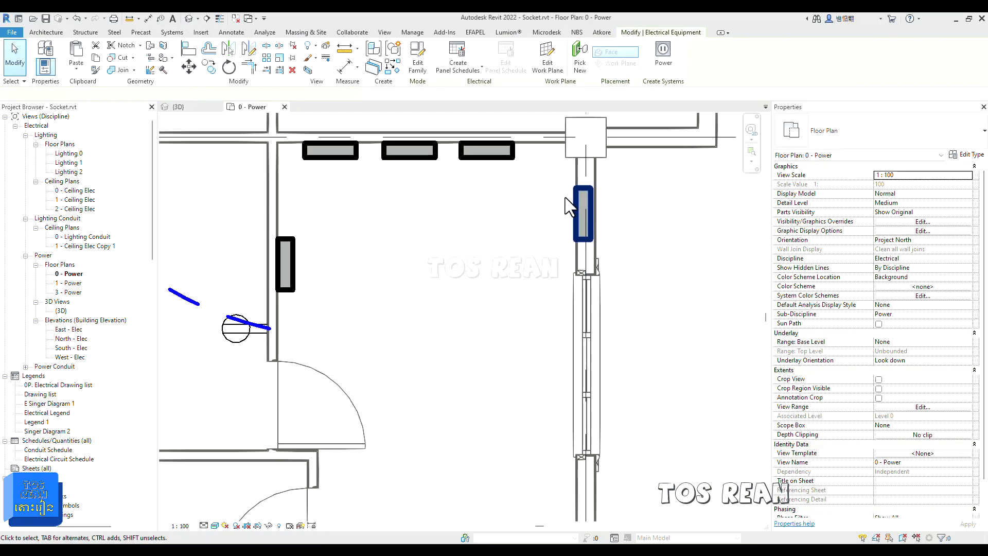
click(555, 186)
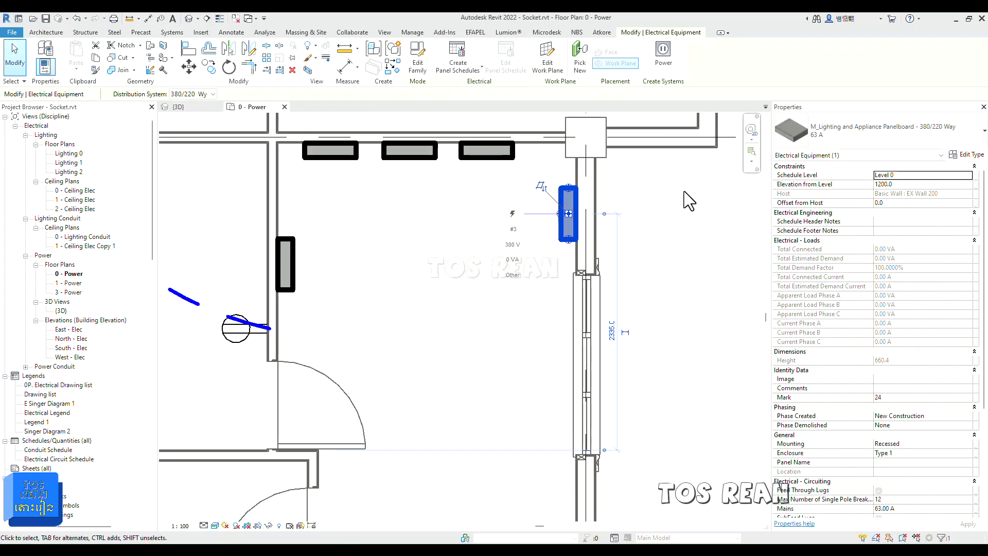
key(Escape)
click(296, 263)
key(Escape)
- Set the panel name of the exterior-wall 63 A panelboard to SDB-GF
click(566, 226)
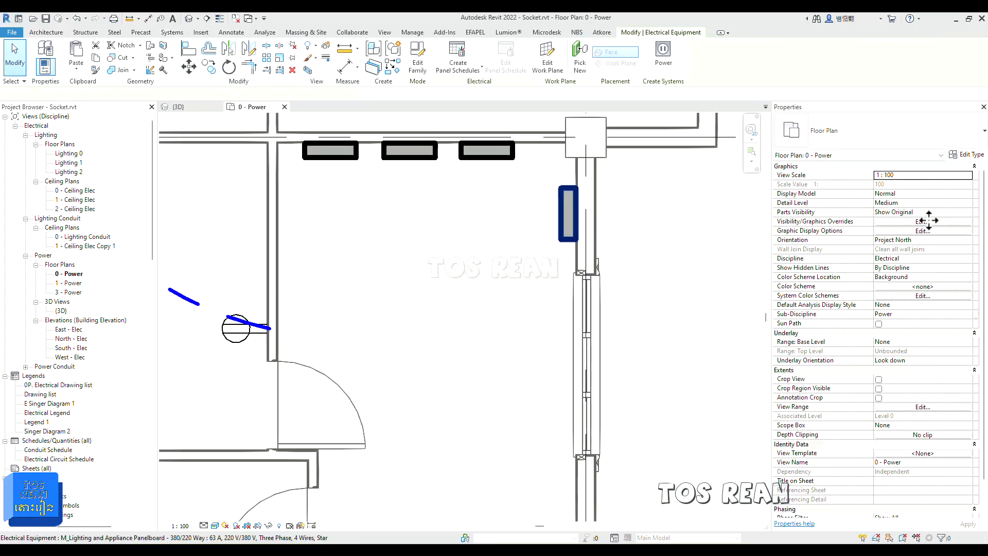
click(905, 461)
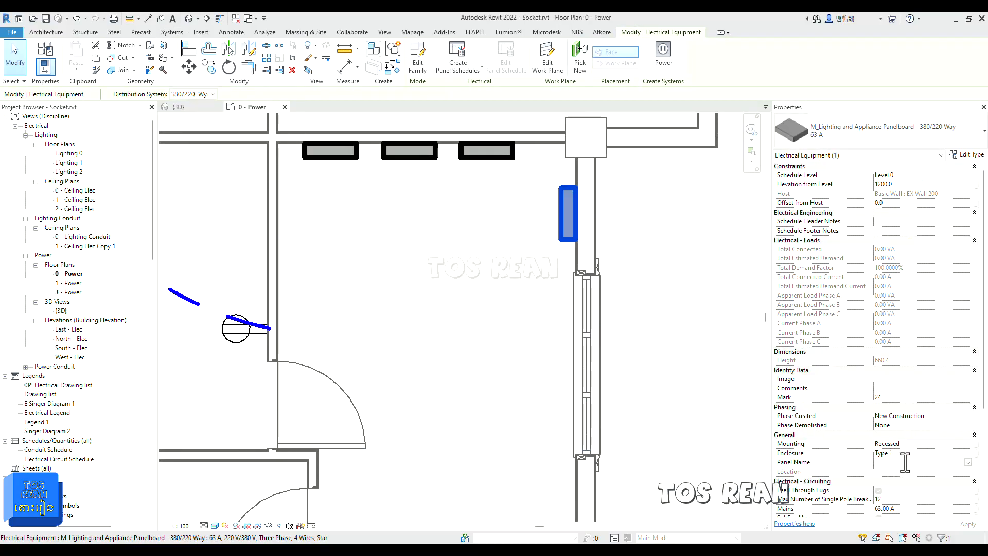
text(SDB-GF)
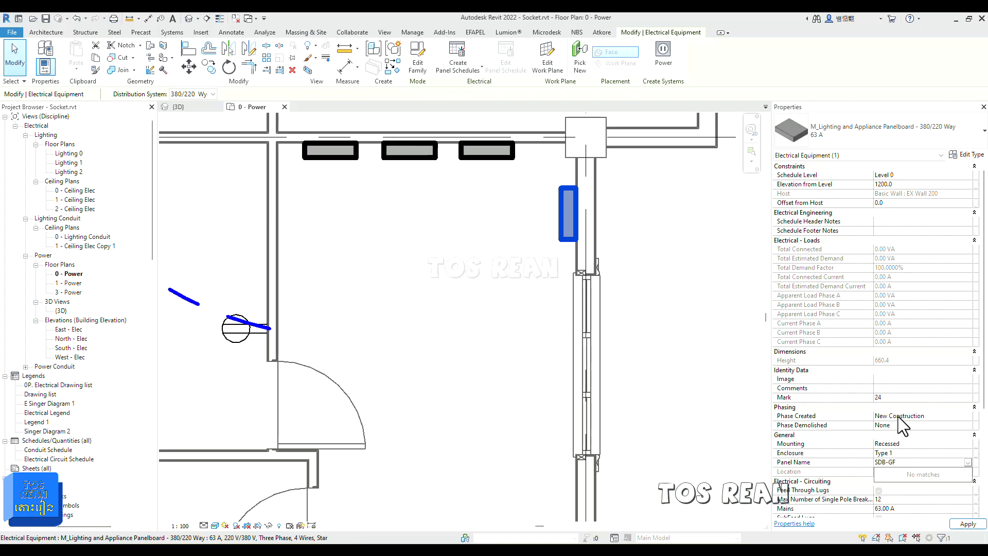
key(Return)
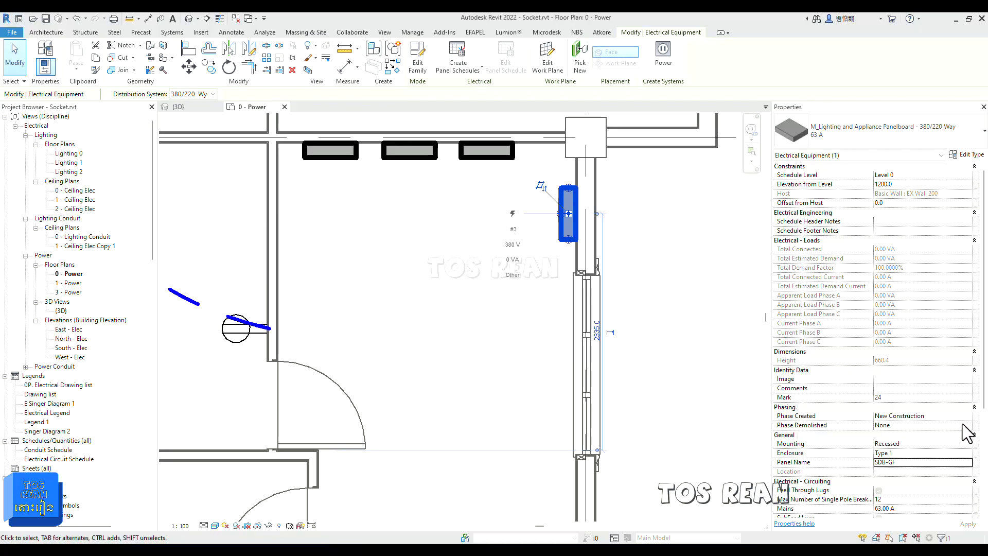
click(921, 462)
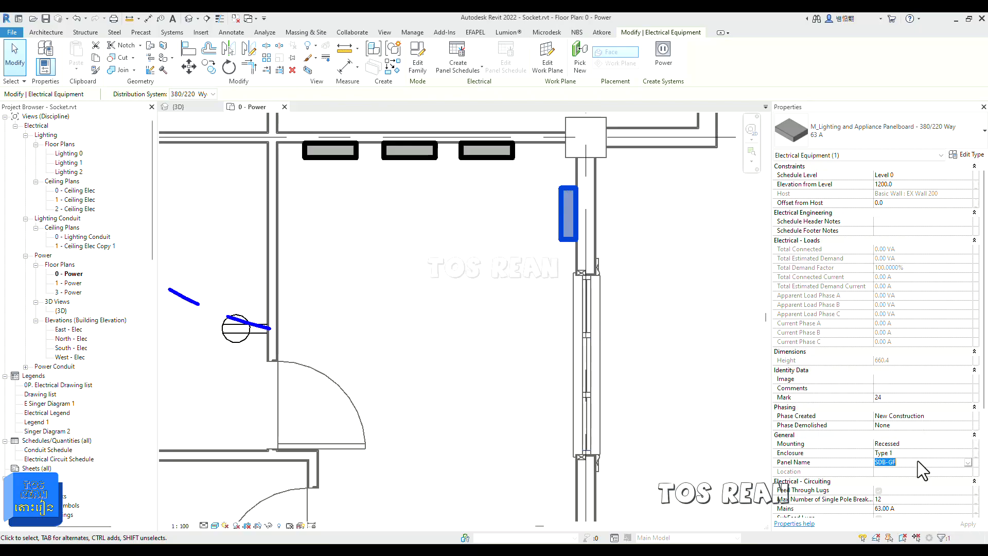
click(720, 341)
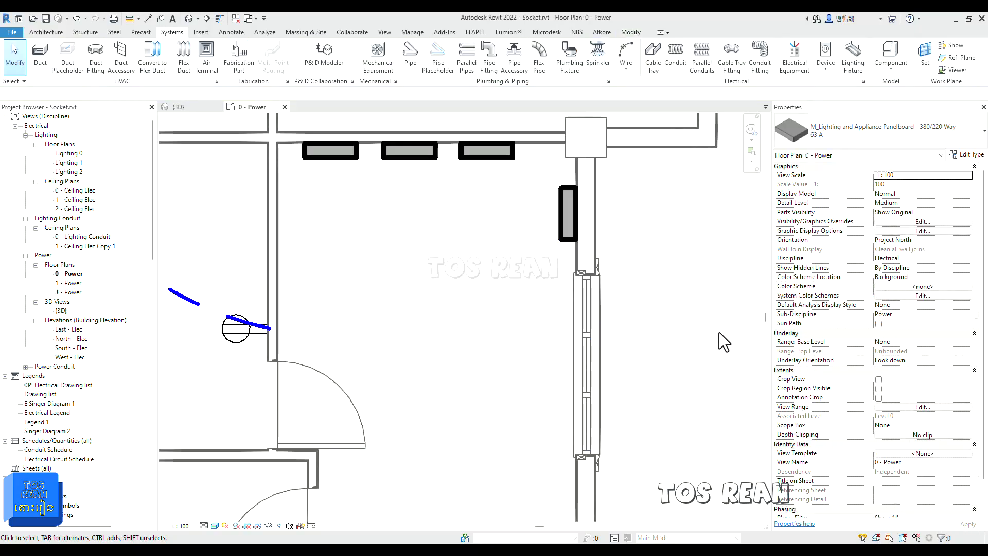
- Check the types and panel names of the exterior-wall panelboard and the three panelboards along the upper wall
click(564, 241)
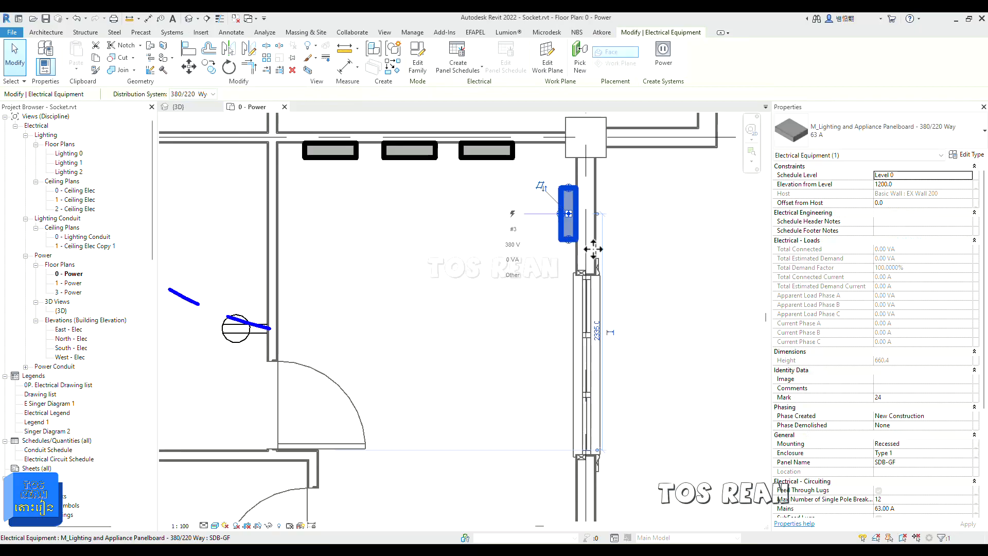
click(331, 156)
click(404, 166)
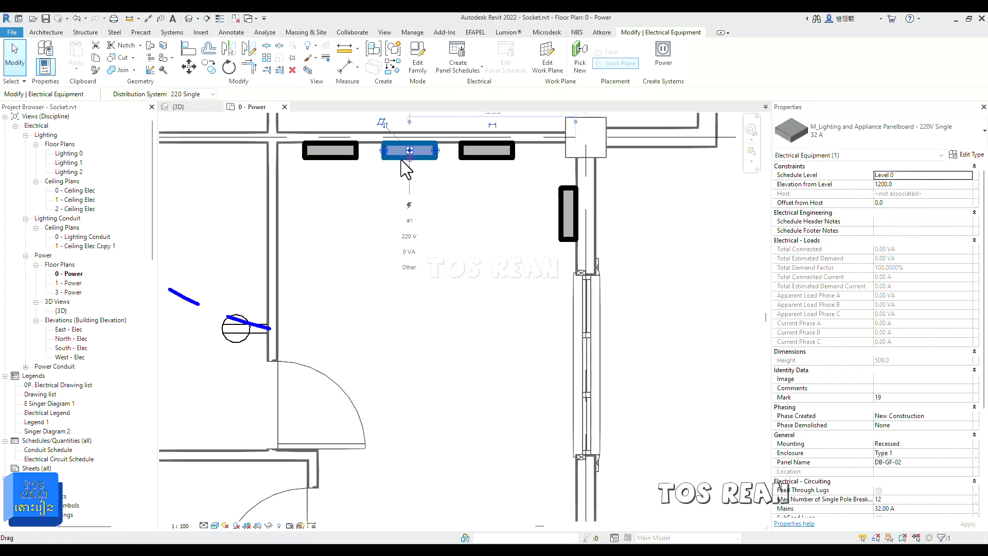
click(480, 158)
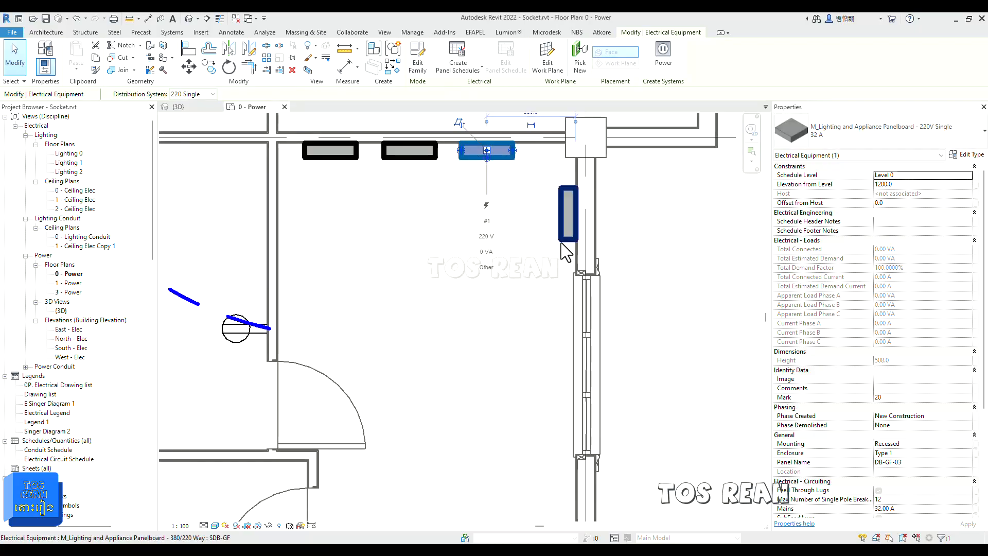
- Try the 380/220 Way 125 A type on the SDB-GF panelboard and review its instance and type properties
click(568, 226)
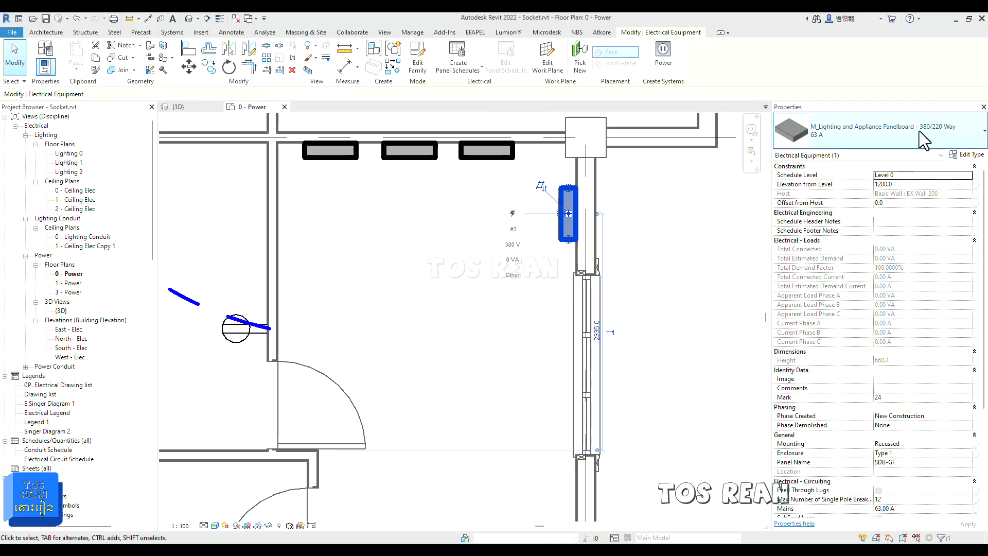
click(952, 140)
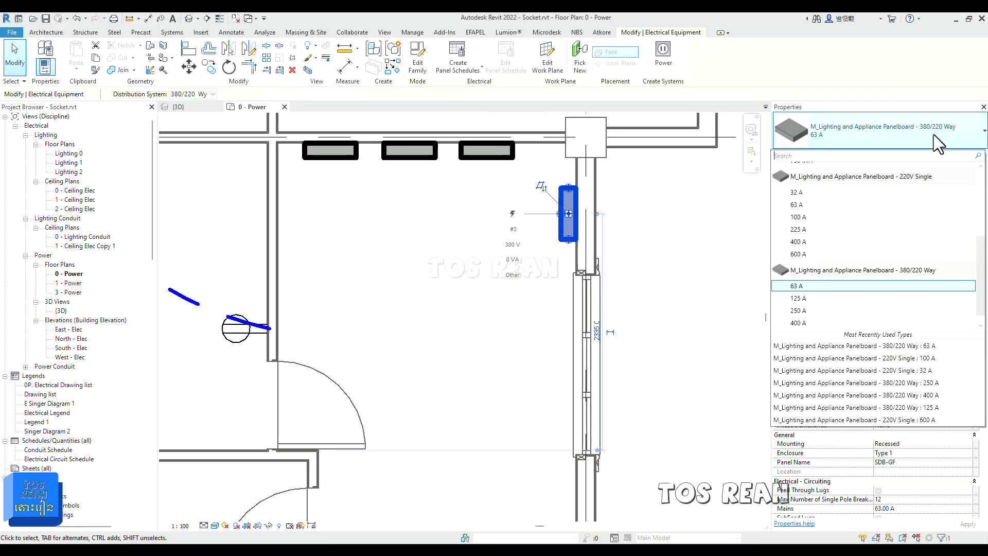
click(803, 298)
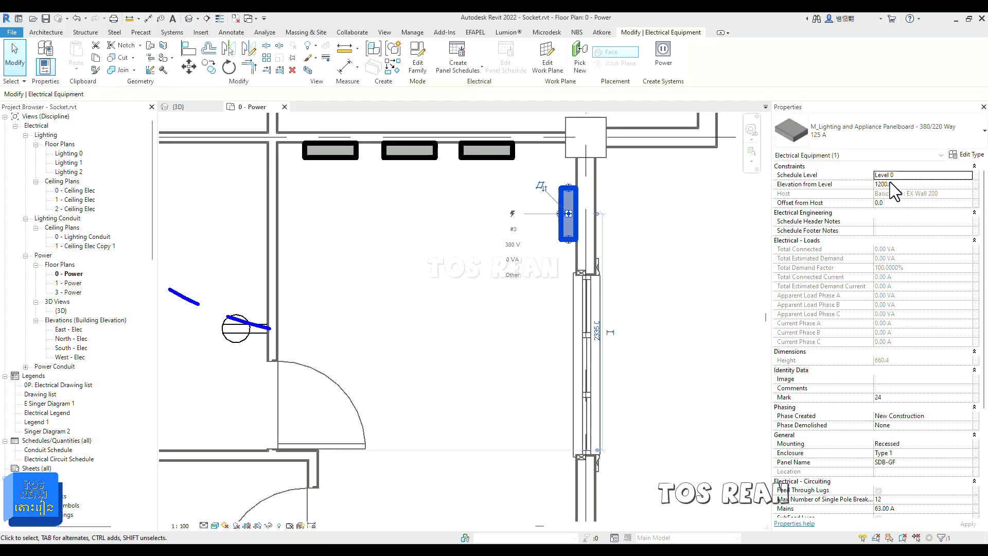
scroll(904, 327, down, 5)
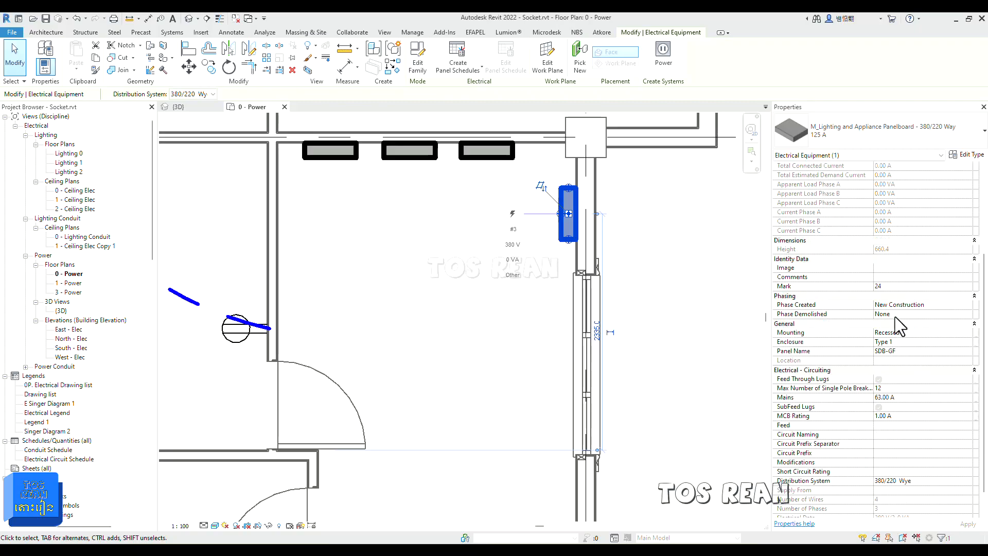
scroll(849, 324, up, 3)
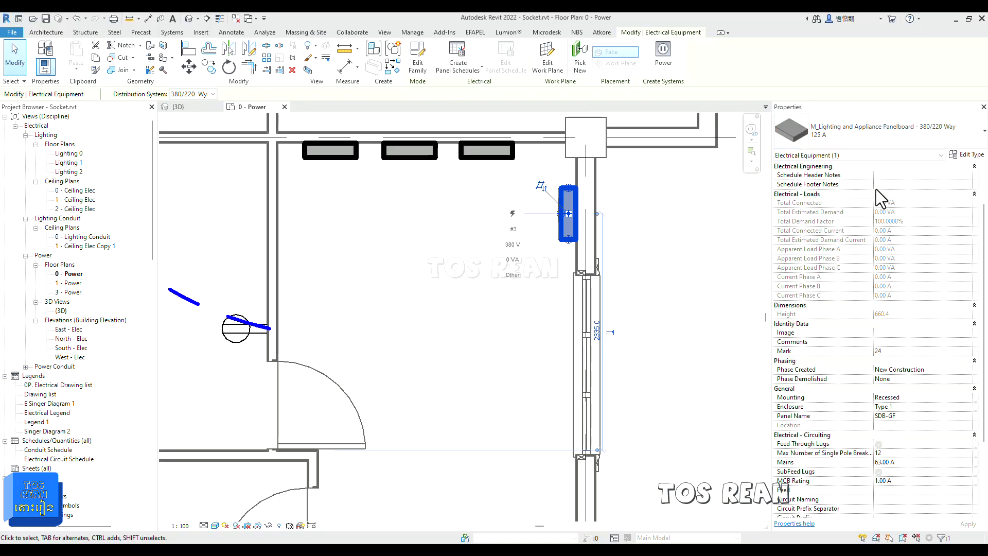
click(961, 156)
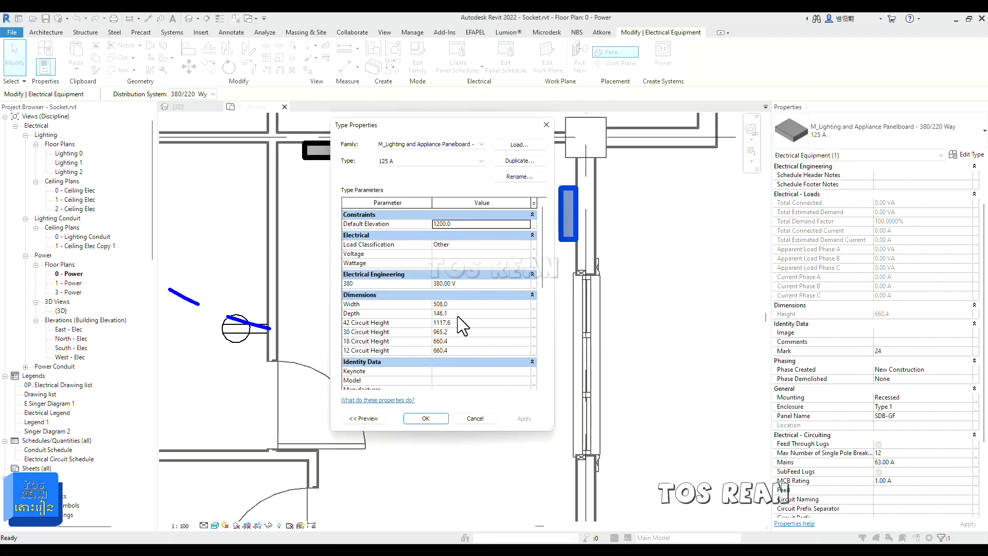
scroll(457, 321, down, 6)
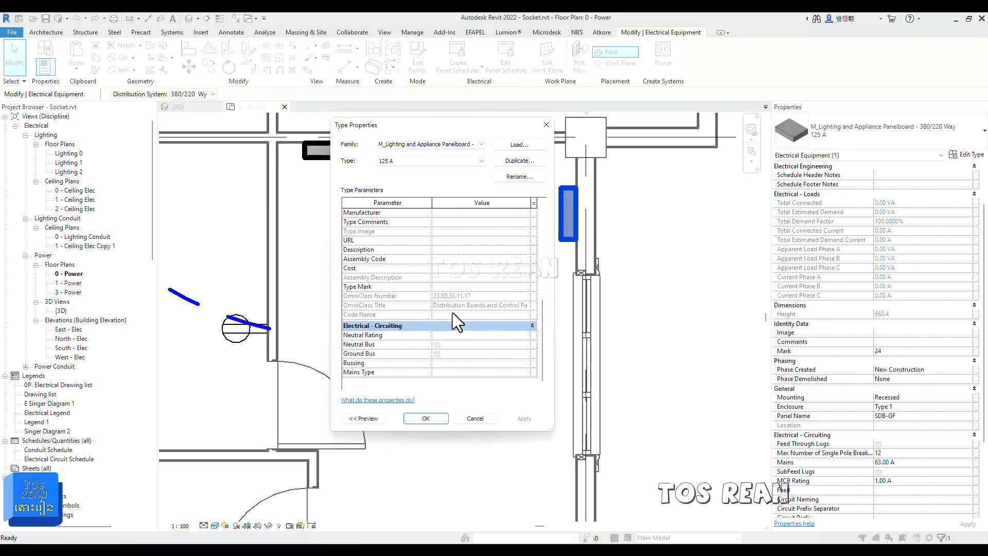
click(547, 124)
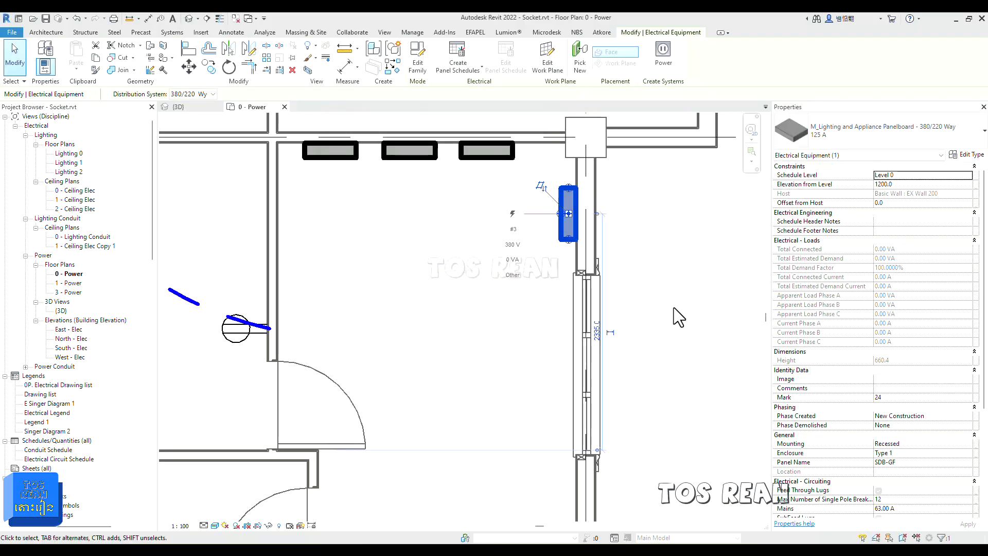
- Switch the SDB-GF panelboard back to the 380/220 Way 63 A type
click(683, 298)
click(561, 240)
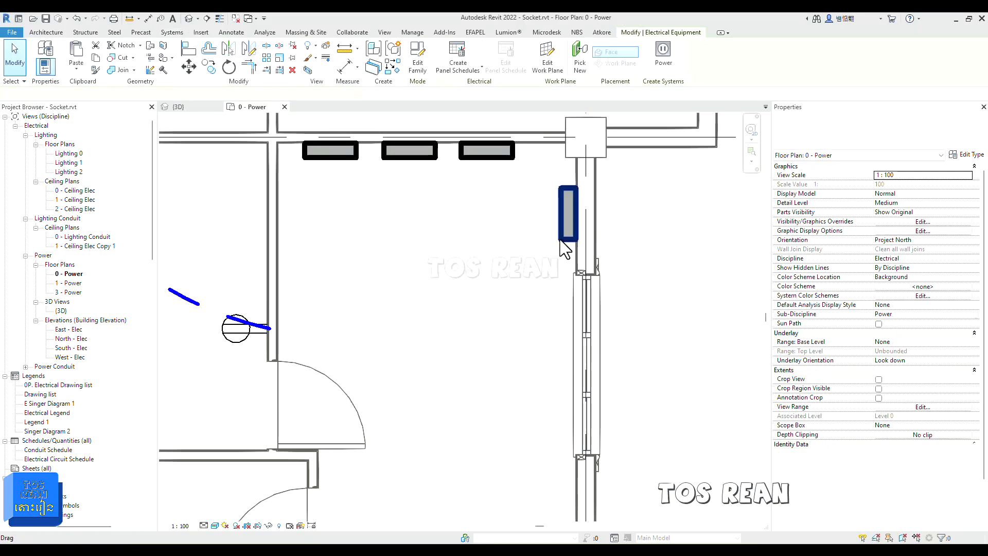
click(947, 135)
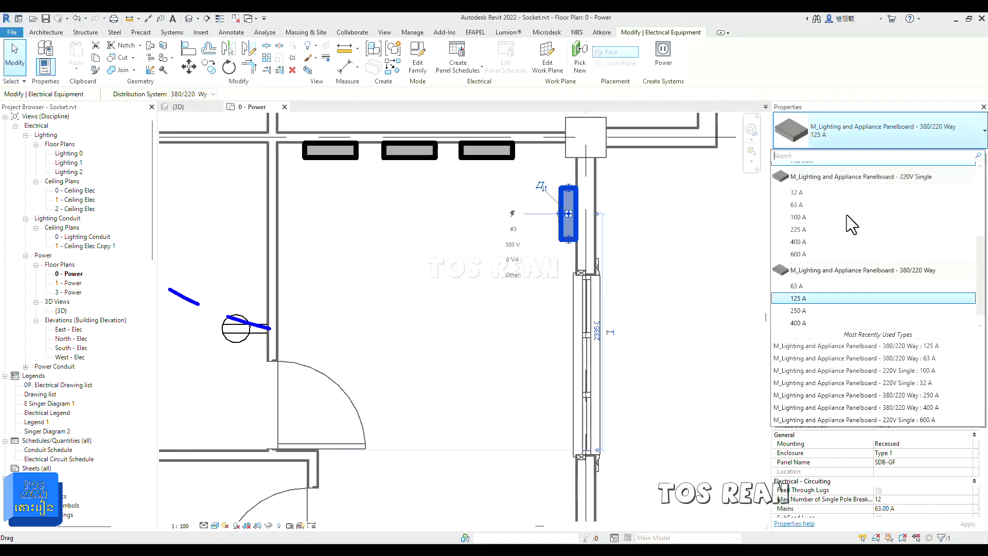
click(797, 286)
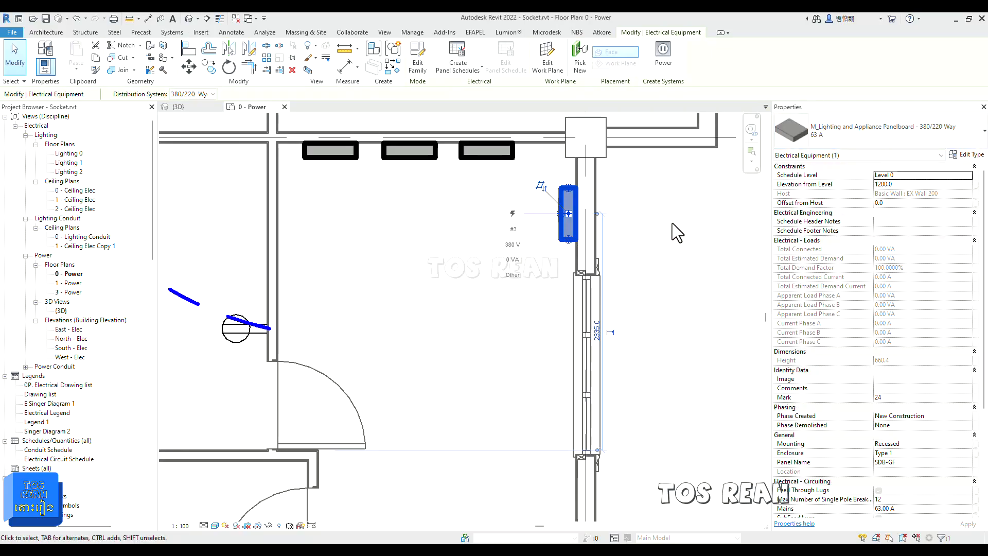
key(Escape)
scroll(474, 288, down, 2)
middle_drag(490, 307, 513, 356)
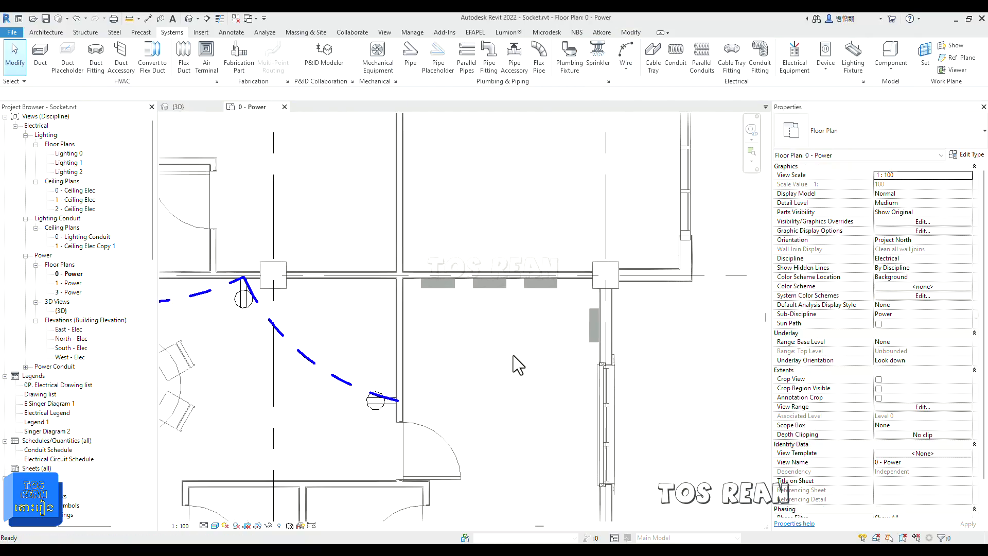
scroll(530, 331, up, 1)
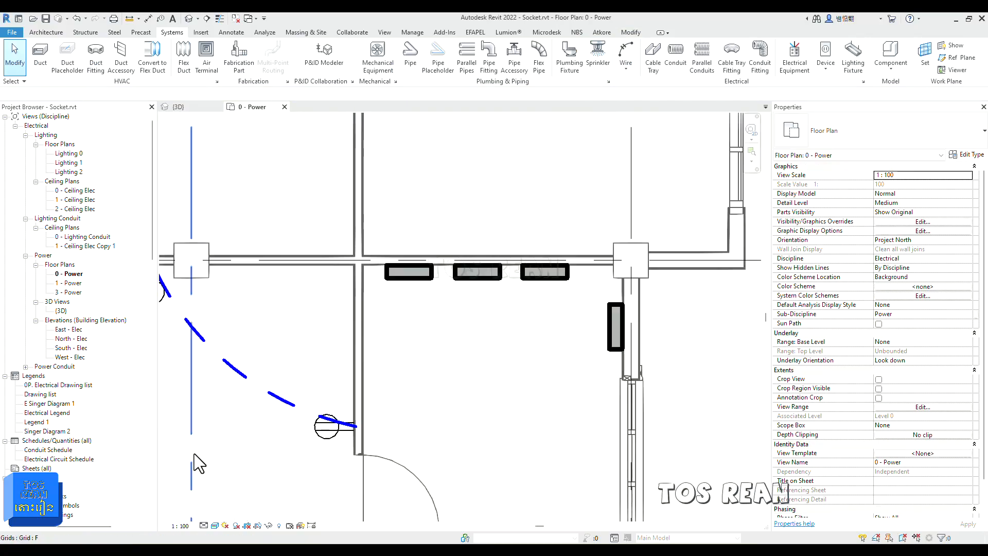